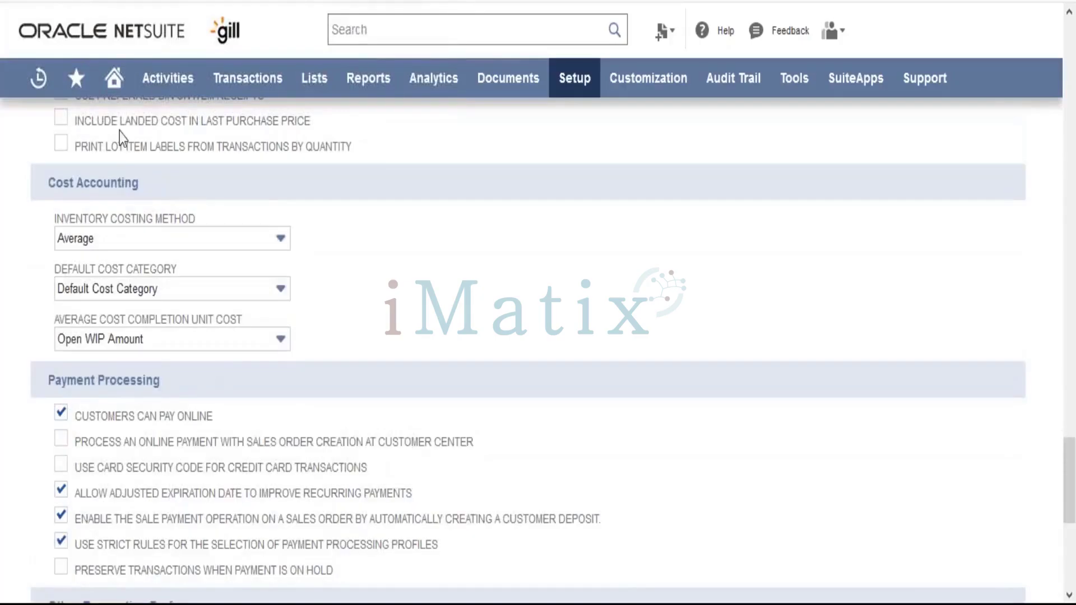
Step: Review the Inventory Costing Method choices, then the default variance, inventory count, dropship expense and scrap accounts in the accounting preferences
click(154, 251)
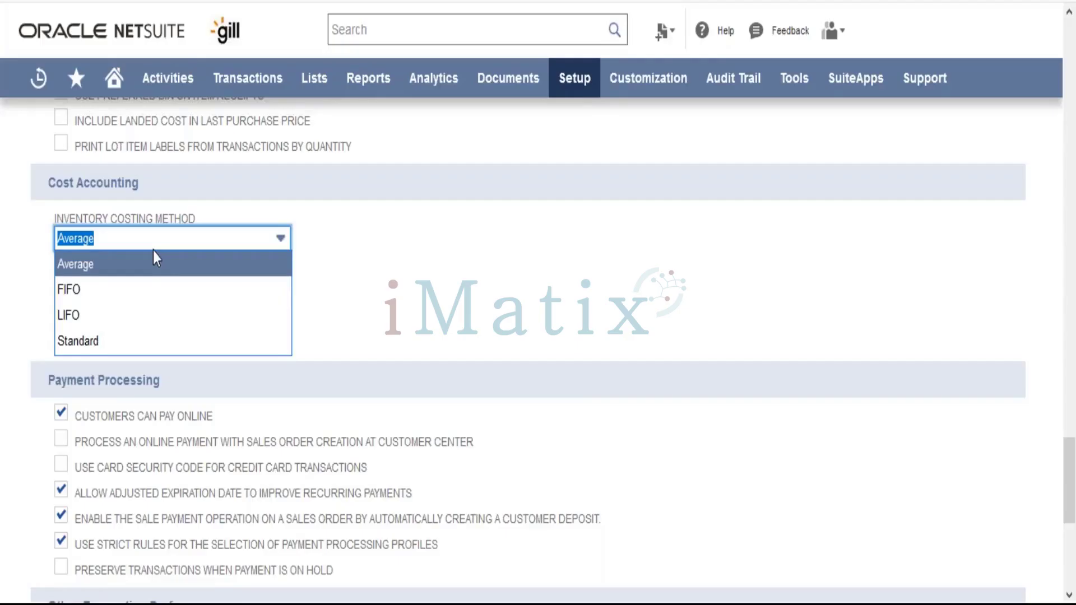
click(326, 316)
click(325, 316)
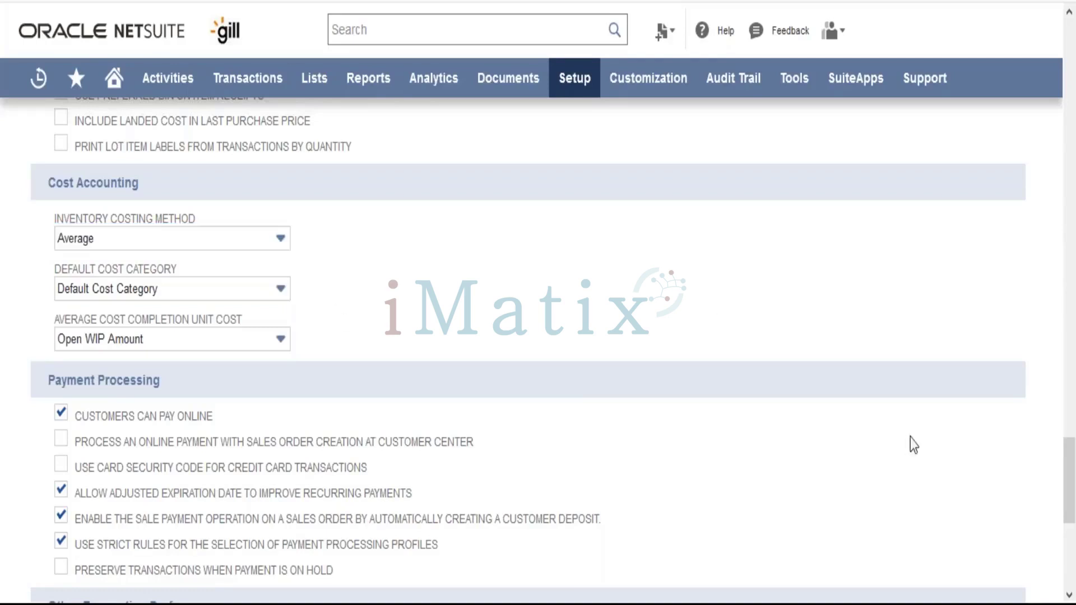
drag(1071, 486, 1069, 222)
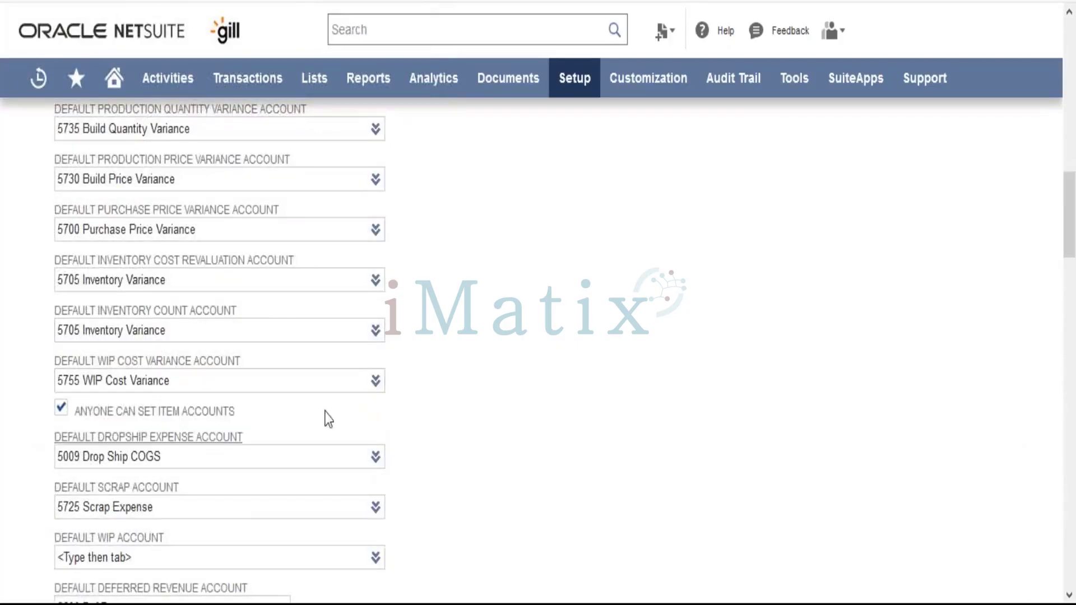
Step: Examine the available choices for Inventory Costing Method and Default Cost Category in the Cost Accounting section
drag(1071, 224, 1073, 466)
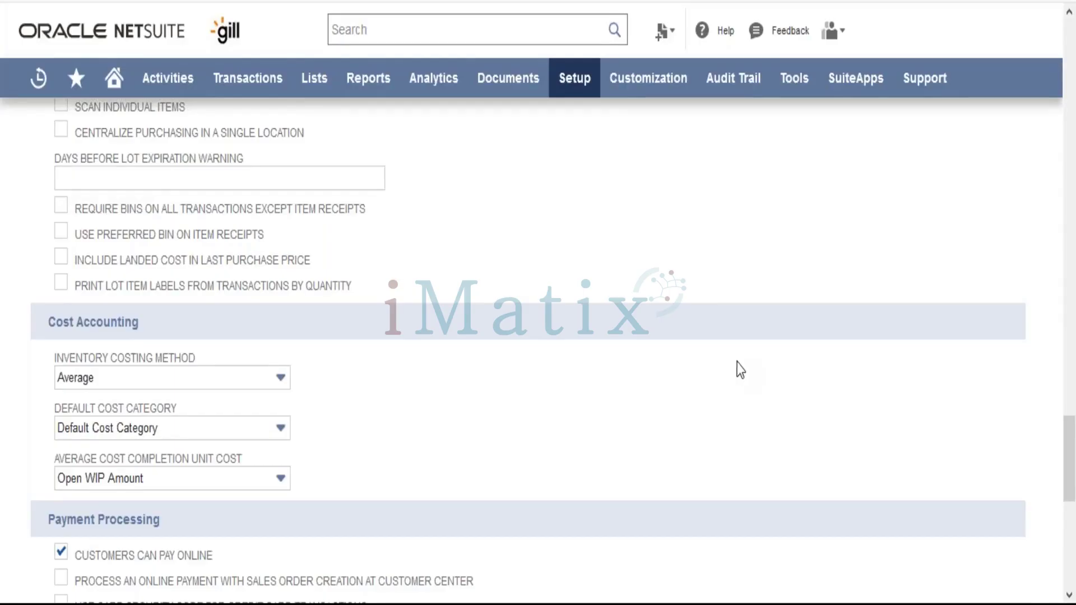
click(217, 384)
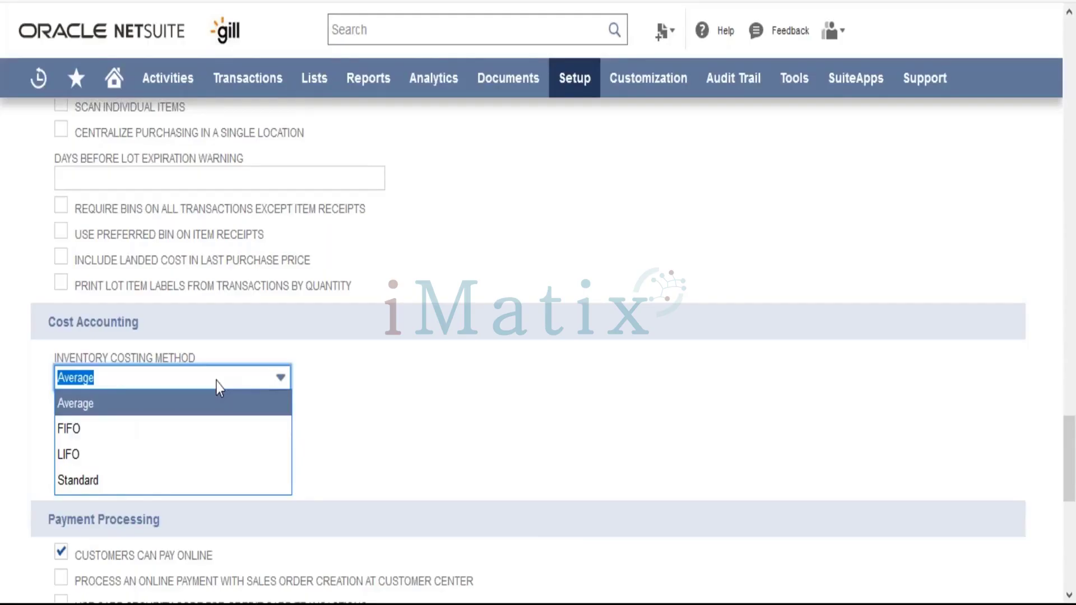
click(343, 410)
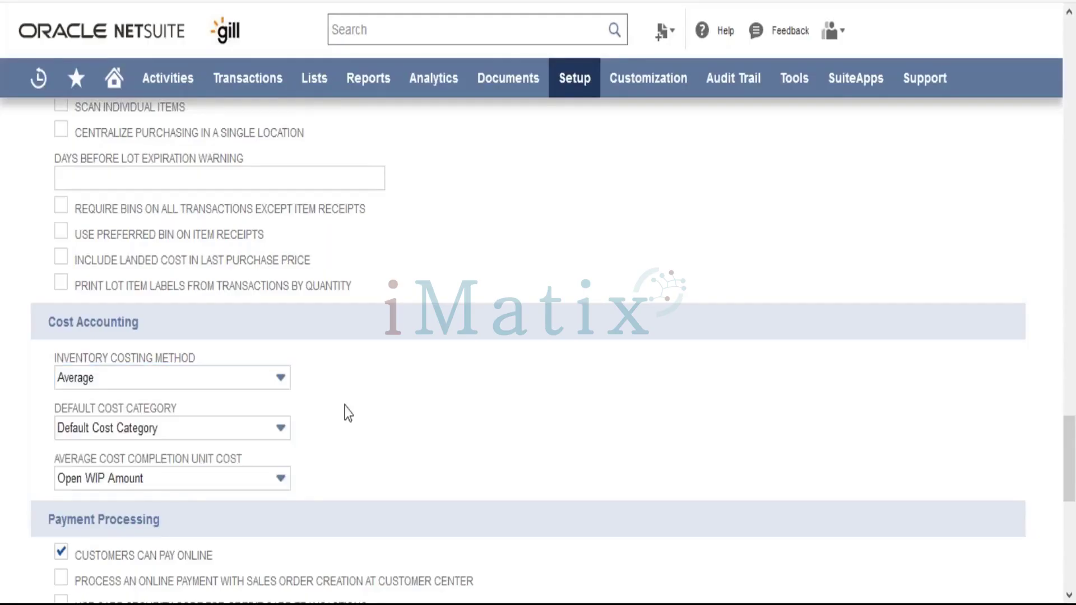
click(221, 432)
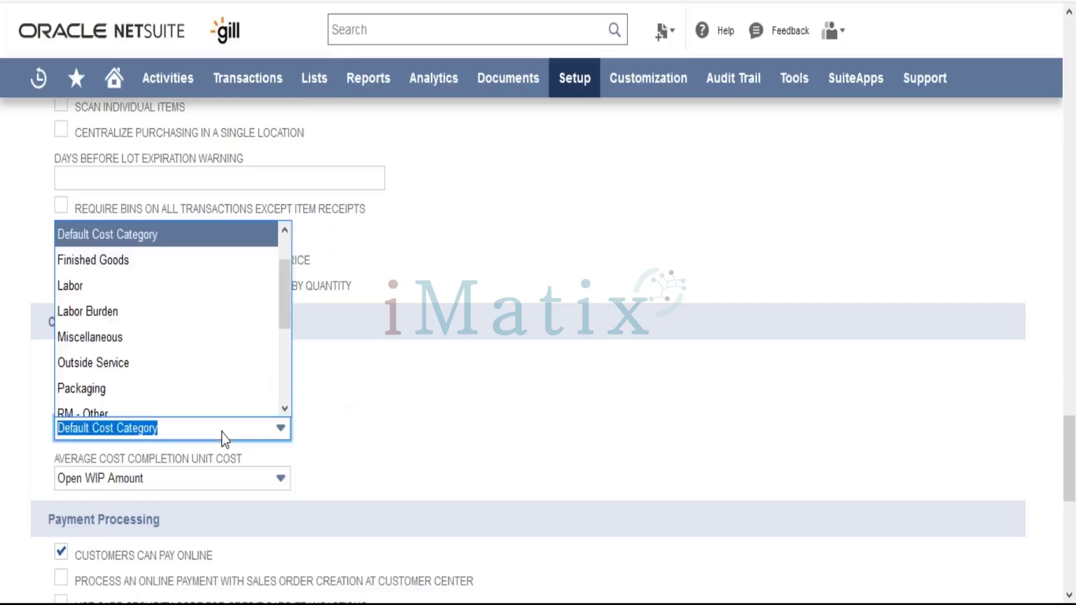
click(386, 414)
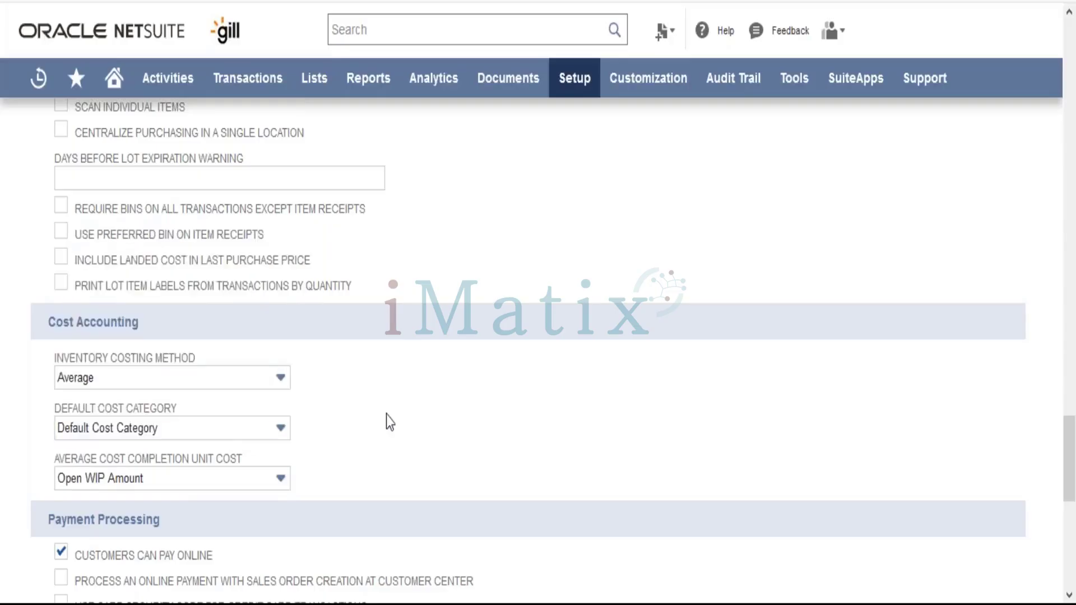
click(258, 436)
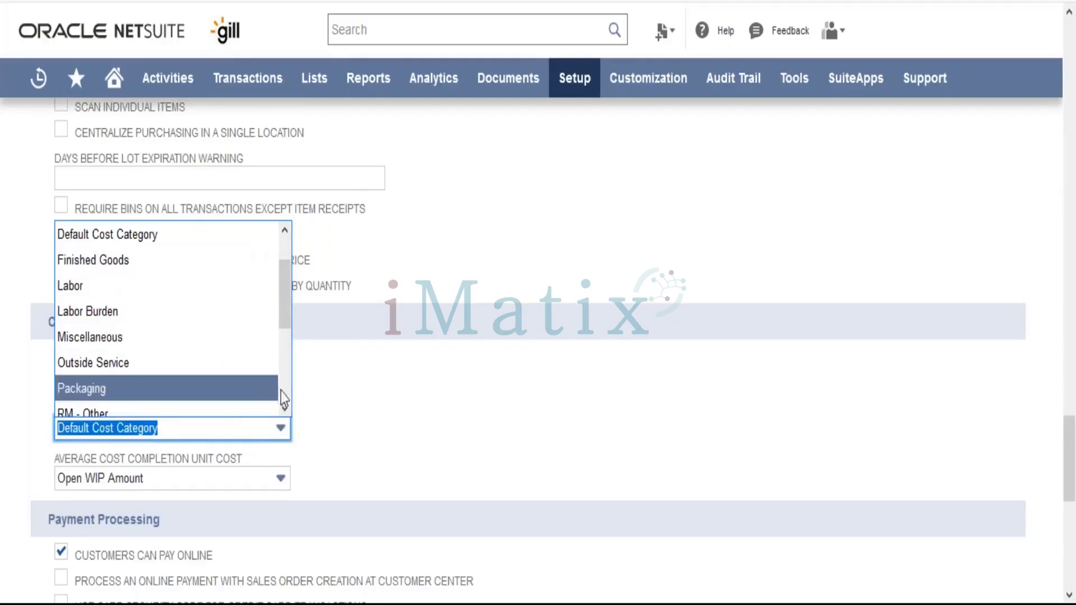
scroll(284, 409, down, 5)
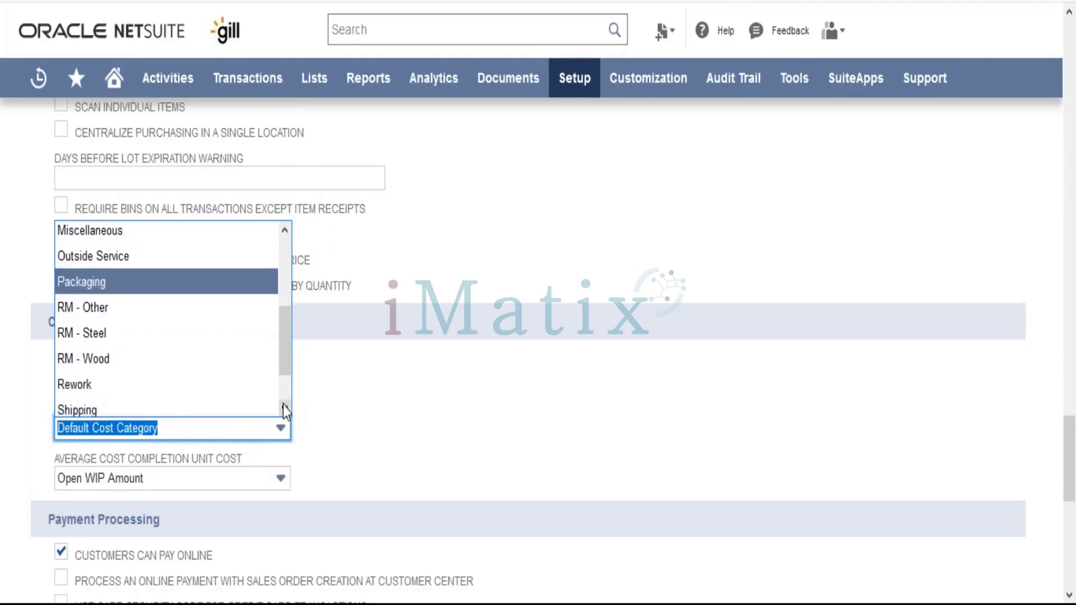
click(365, 395)
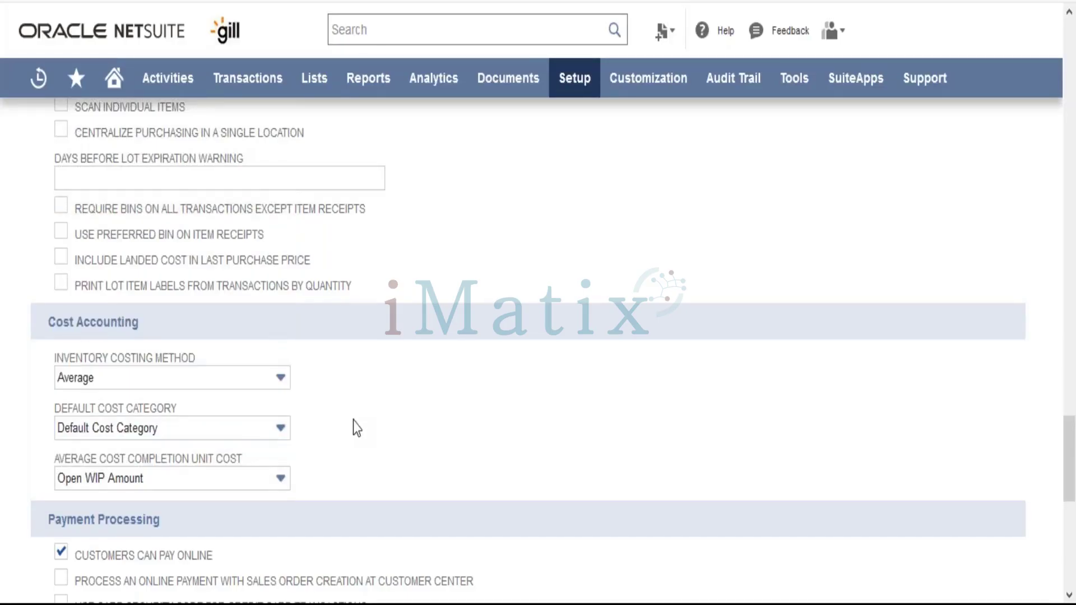
Step: Review the Payment Processing settings and the Other Transaction and Other Item Preferences sections
scroll(353, 426, down, 5)
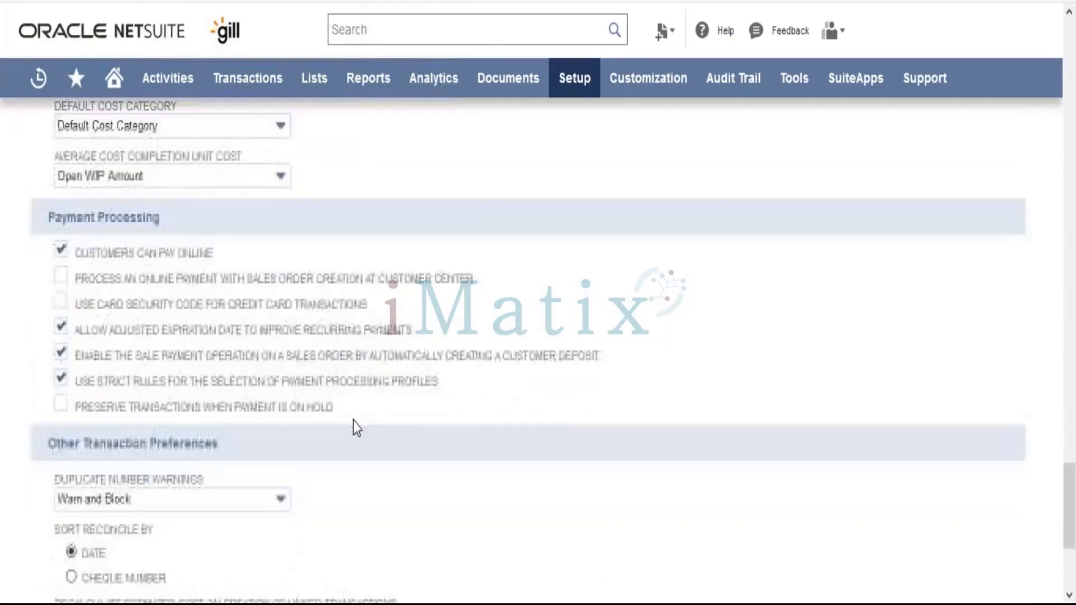
scroll(353, 422, down, 1)
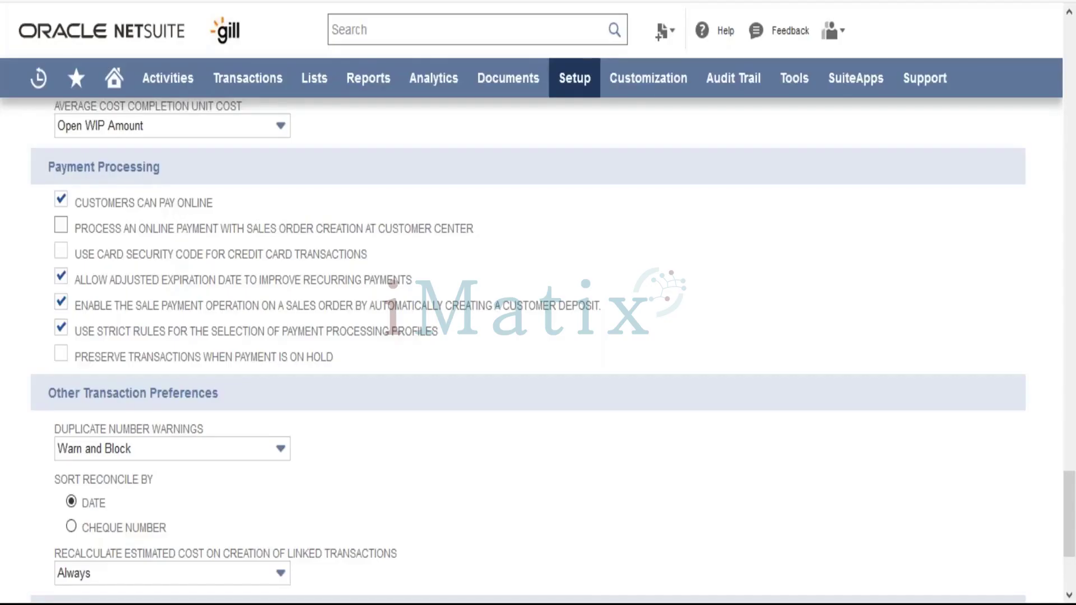
scroll(71, 251, down, 2)
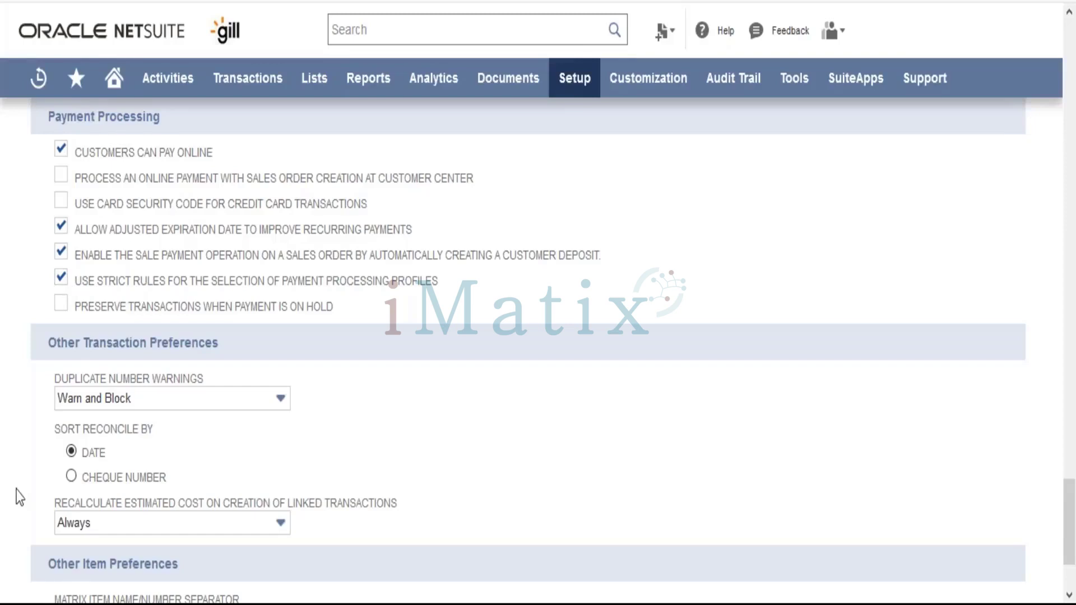
scroll(17, 496, down, 3)
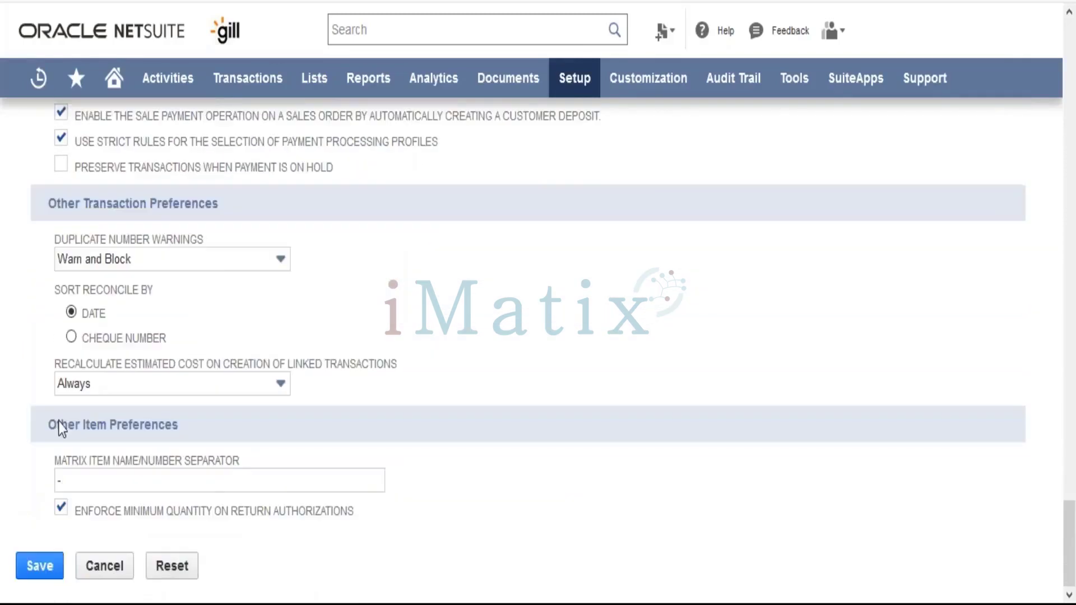
Step: Examine the Duplicate Number Warnings choices and check the invoice number field on an Invoice form that they apply to
click(214, 260)
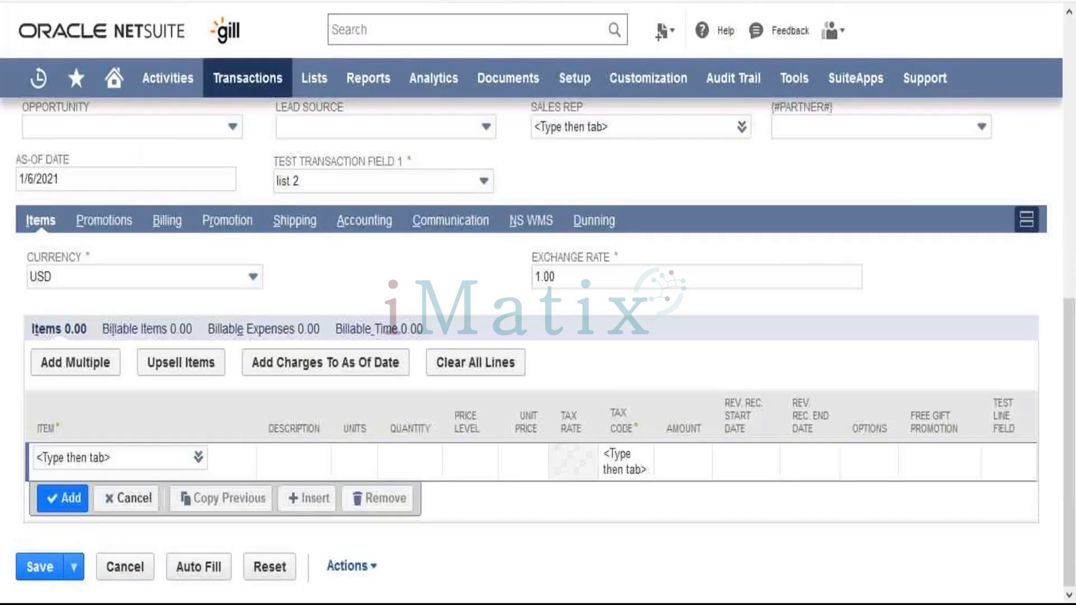
scroll(259, 204, up, 5)
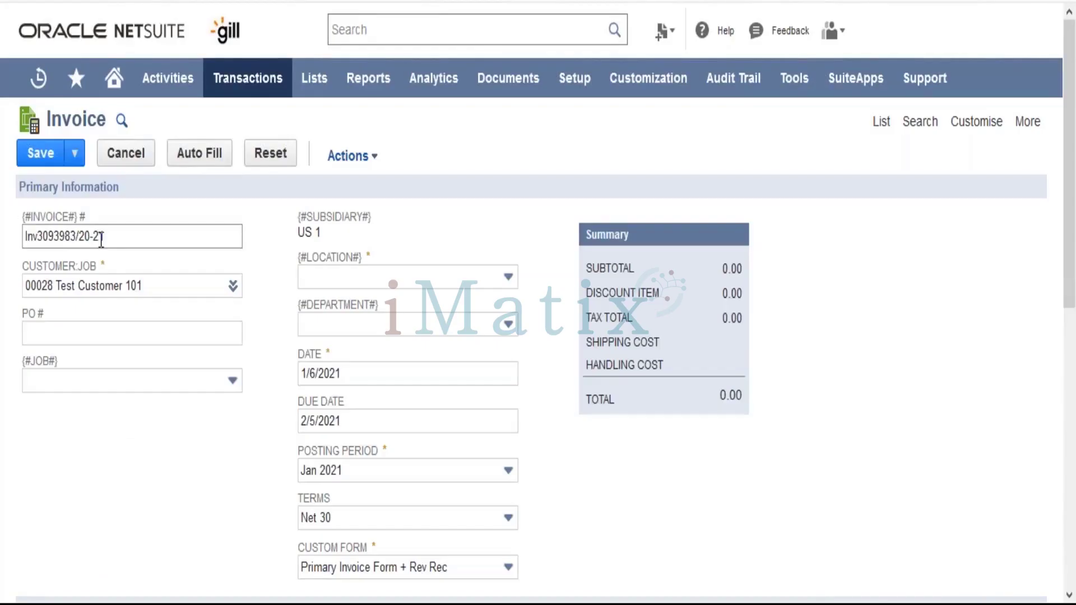
click(100, 238)
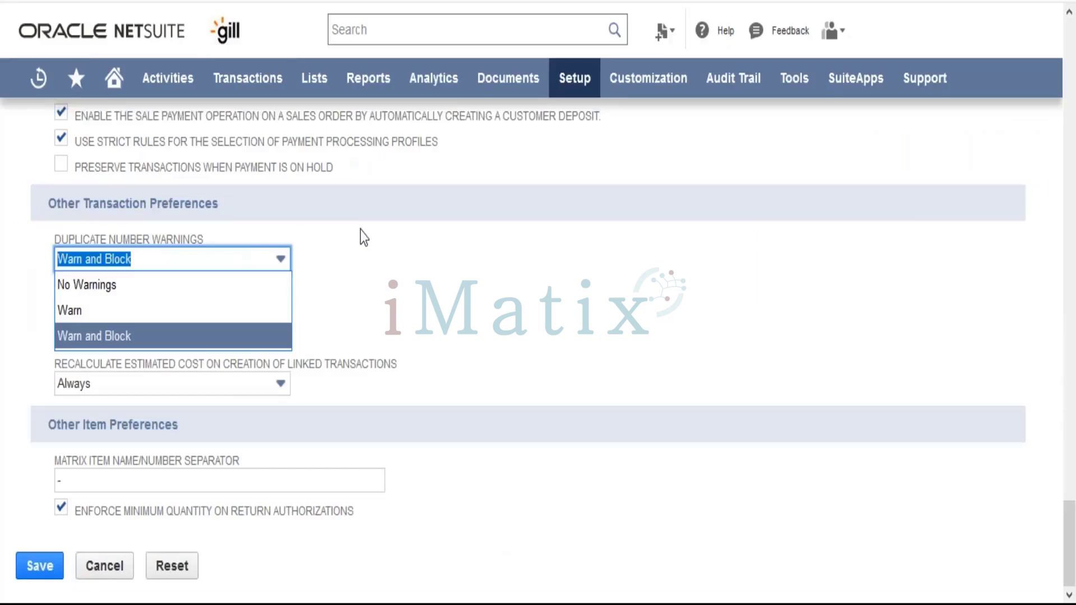
click(361, 230)
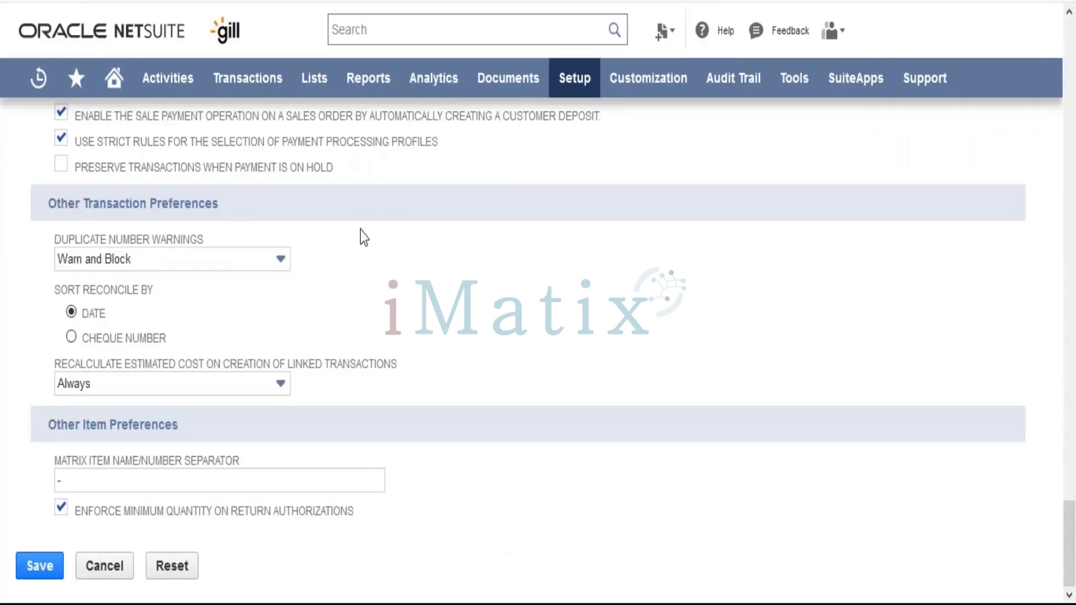
click(210, 258)
scroll(210, 259, up, 1)
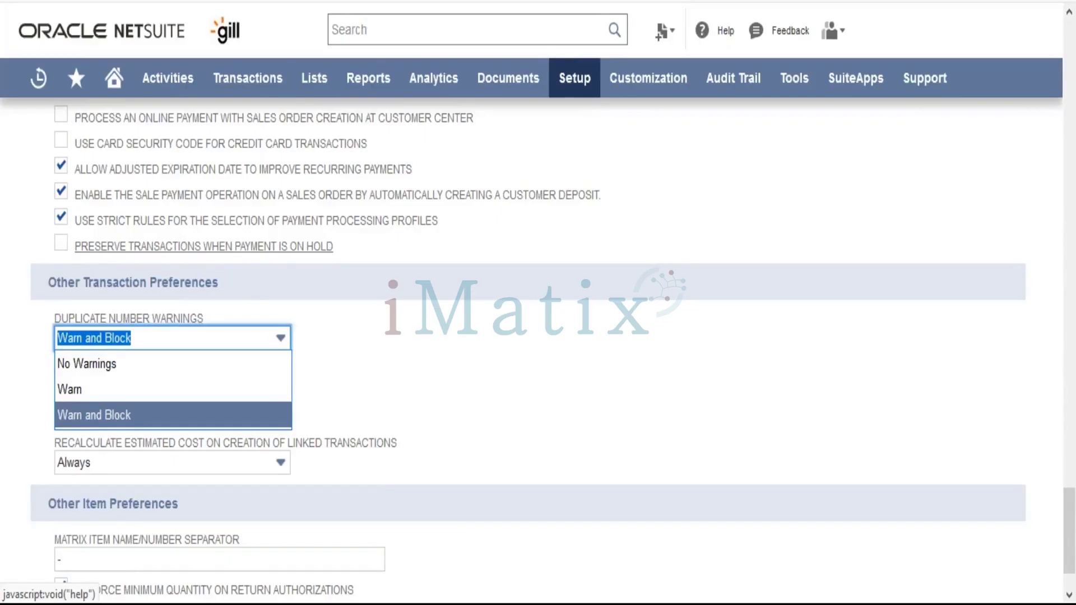
click(384, 398)
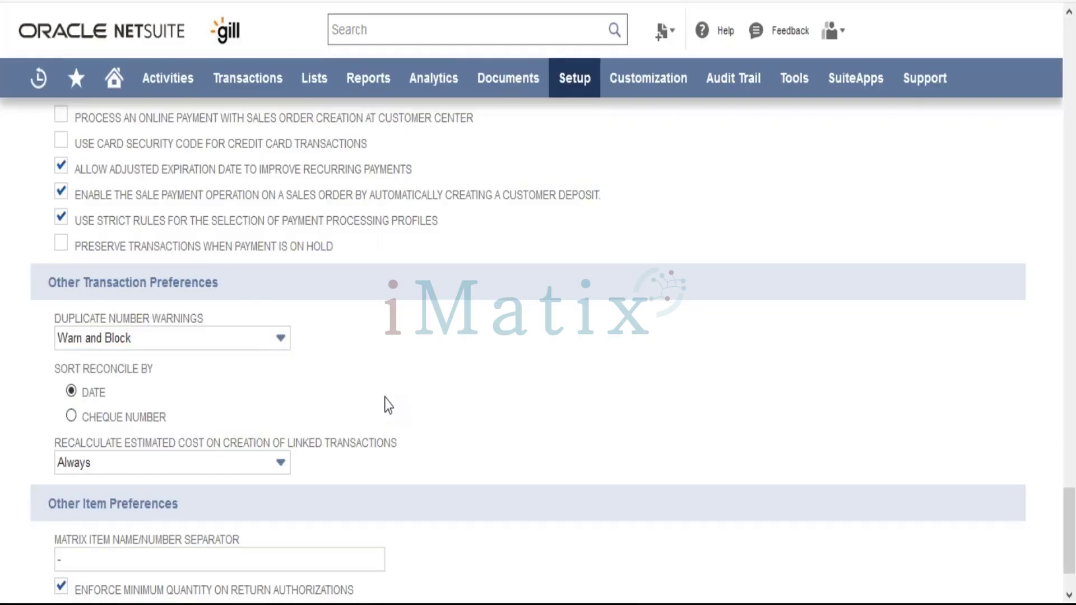
Step: View the choices for Recalculate Estimated Cost on Creation of Linked Transactions without changing the setting
scroll(385, 400, down, 2)
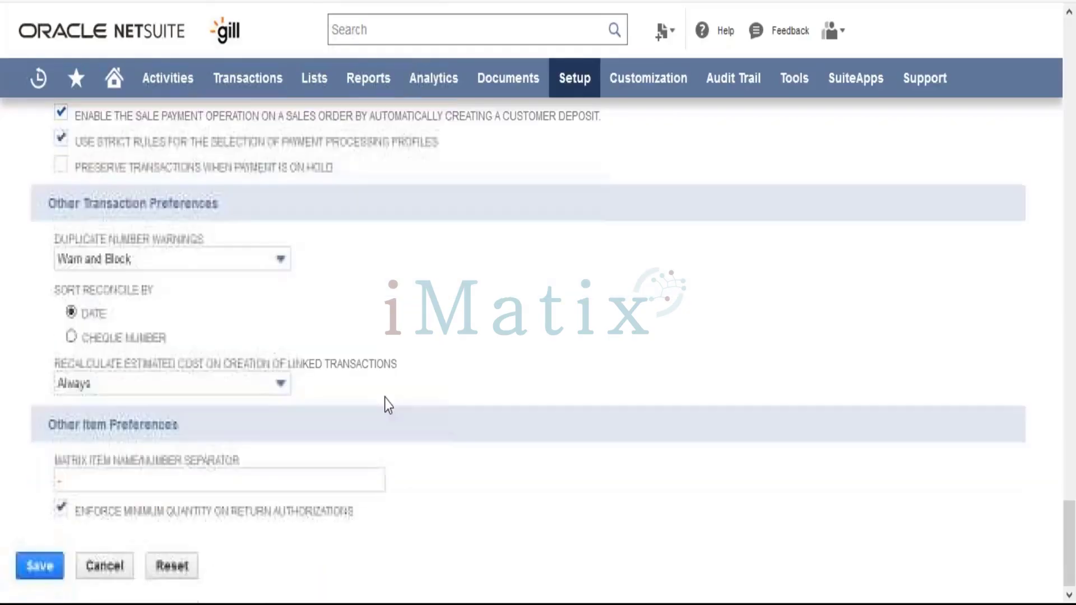
click(154, 383)
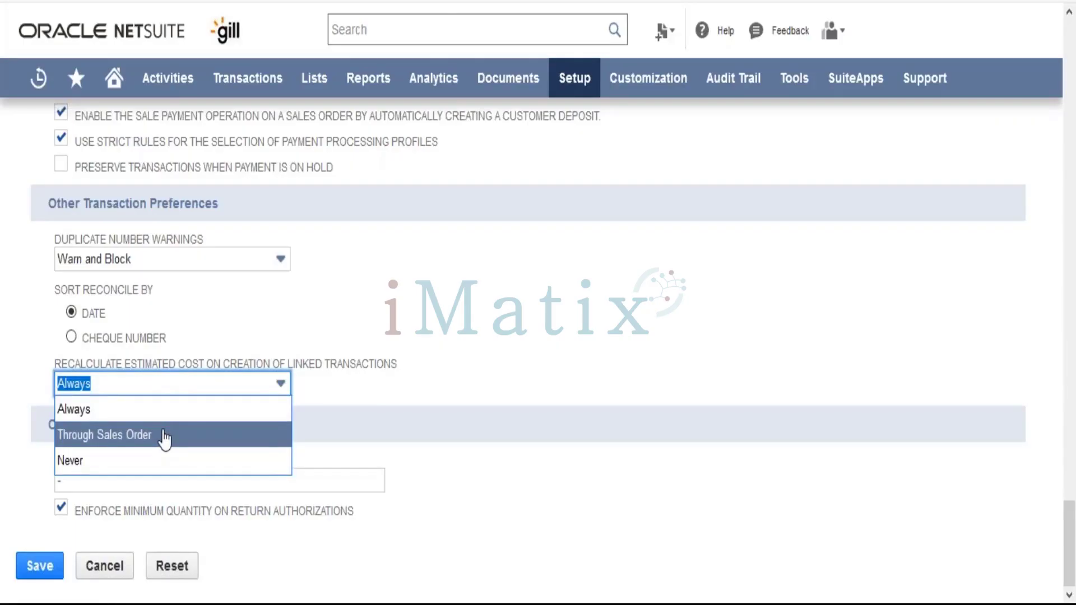
click(334, 413)
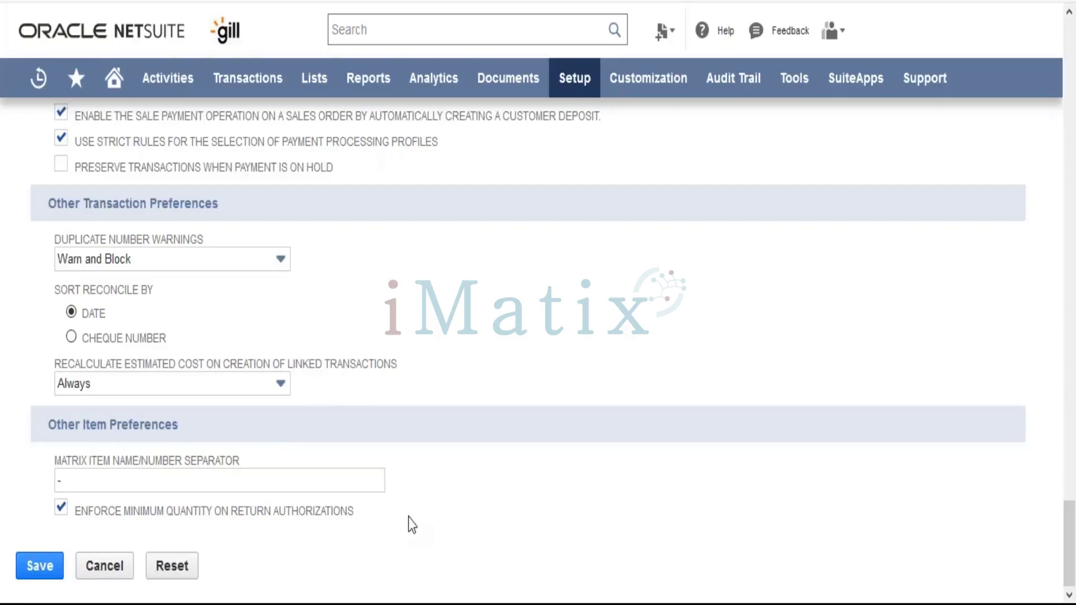
Step: Switch to the NetSuite Help Center, open the General Accounting Preferences topic and look through its field descriptions
scroll(412, 525, up, 15)
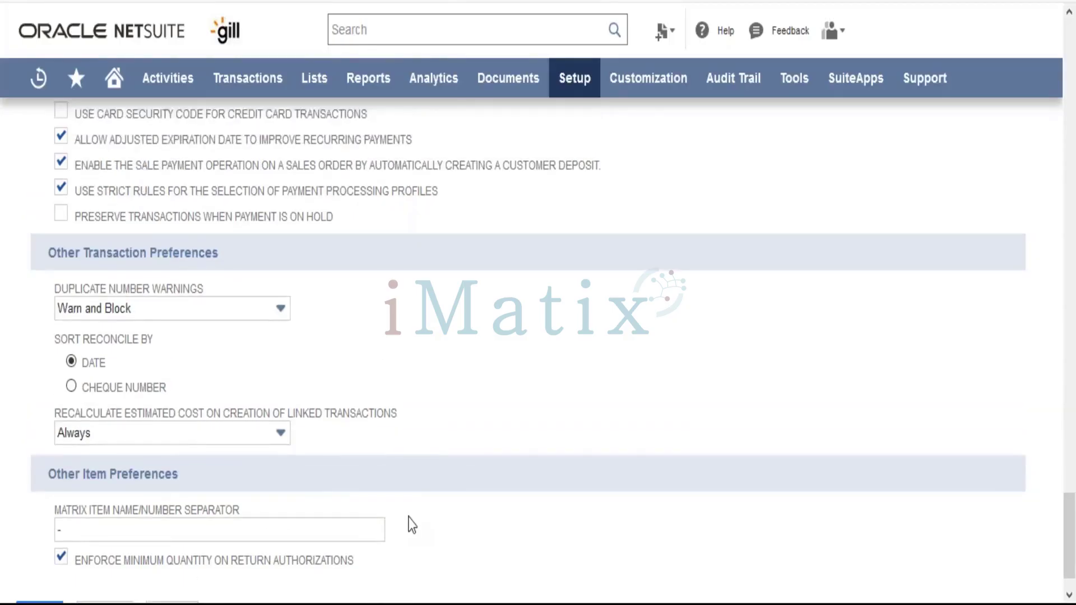
scroll(412, 525, up, 15)
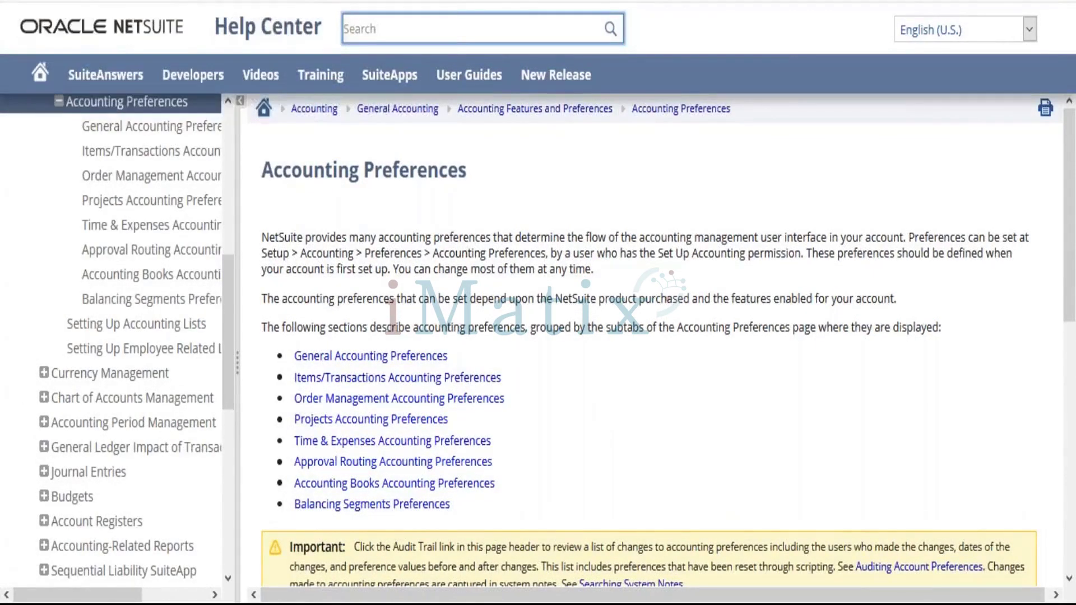
click(386, 357)
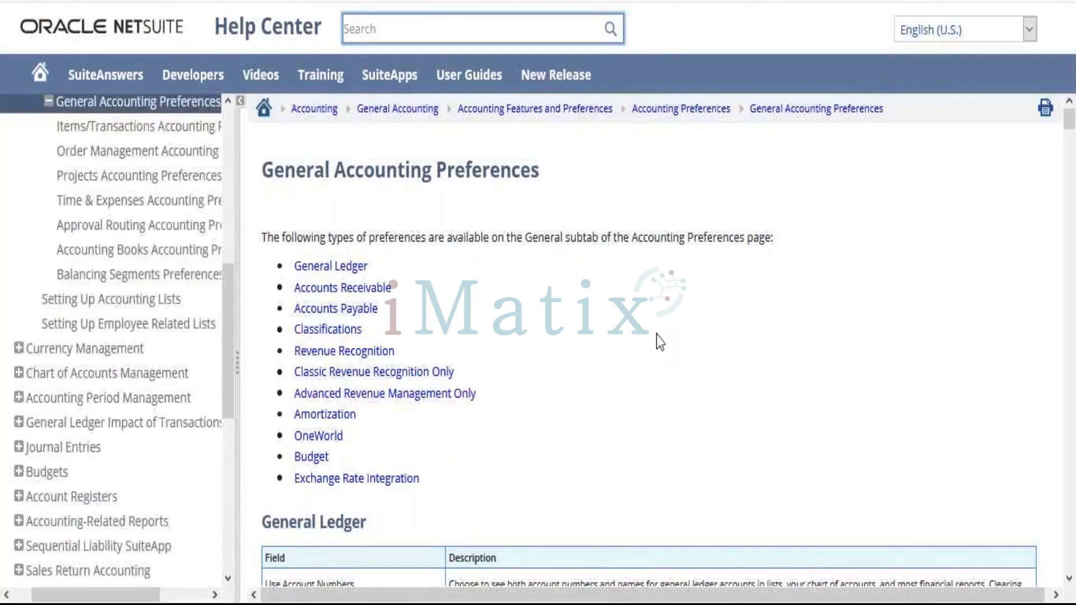
scroll(657, 335, down, 2)
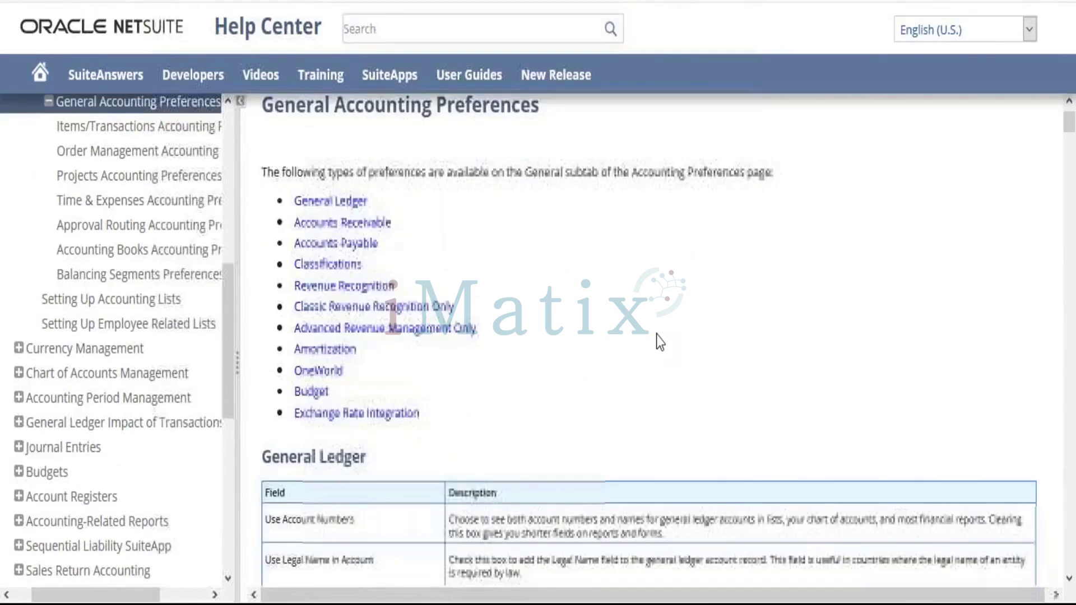
scroll(656, 335, down, 15)
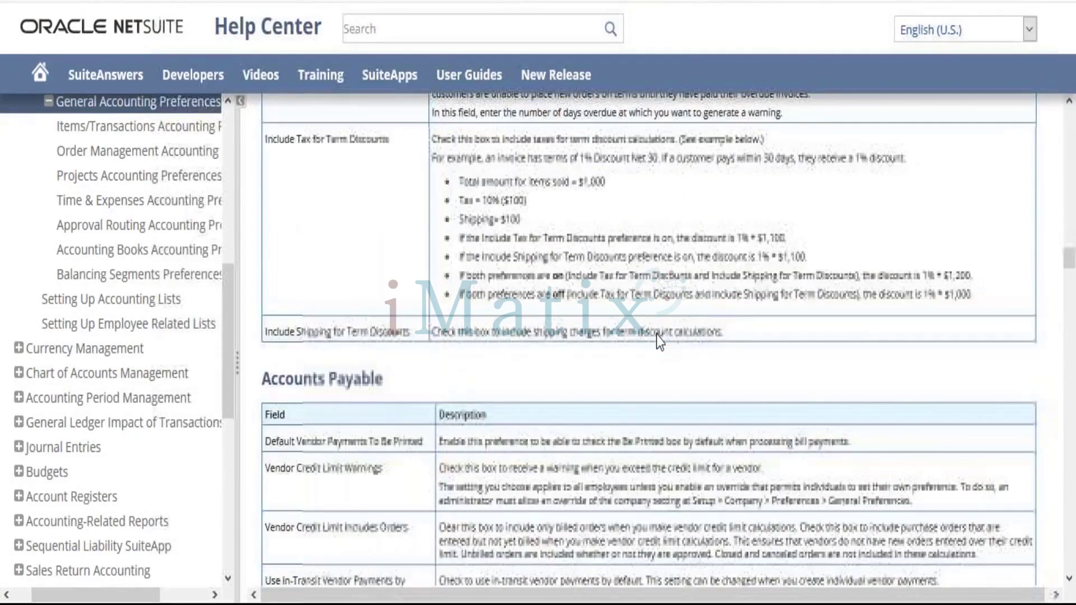
scroll(657, 335, down, 2)
scroll(657, 335, down, 1)
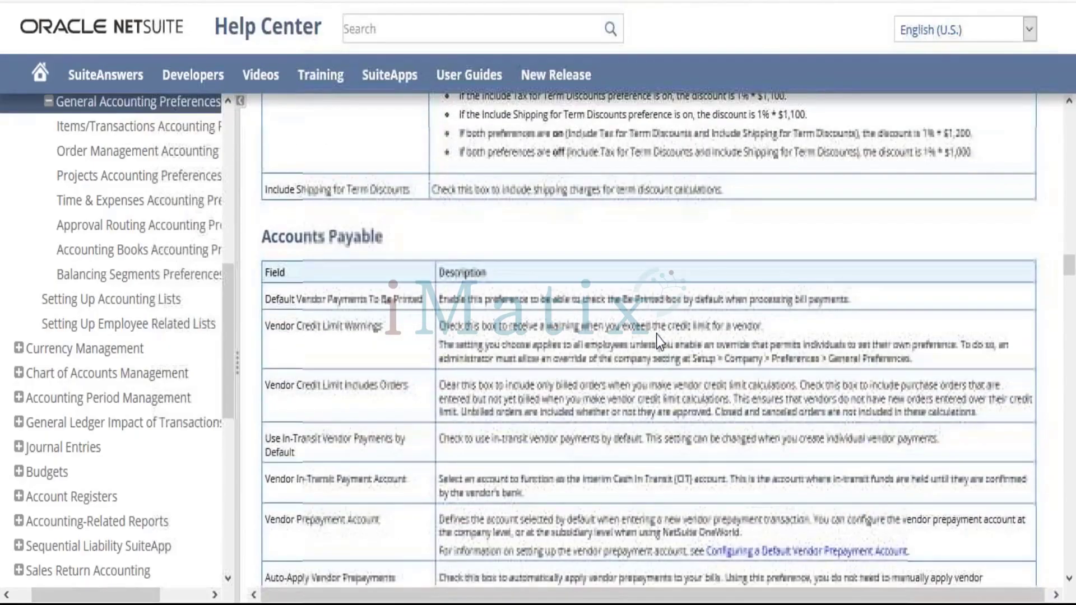
scroll(657, 335, down, 10)
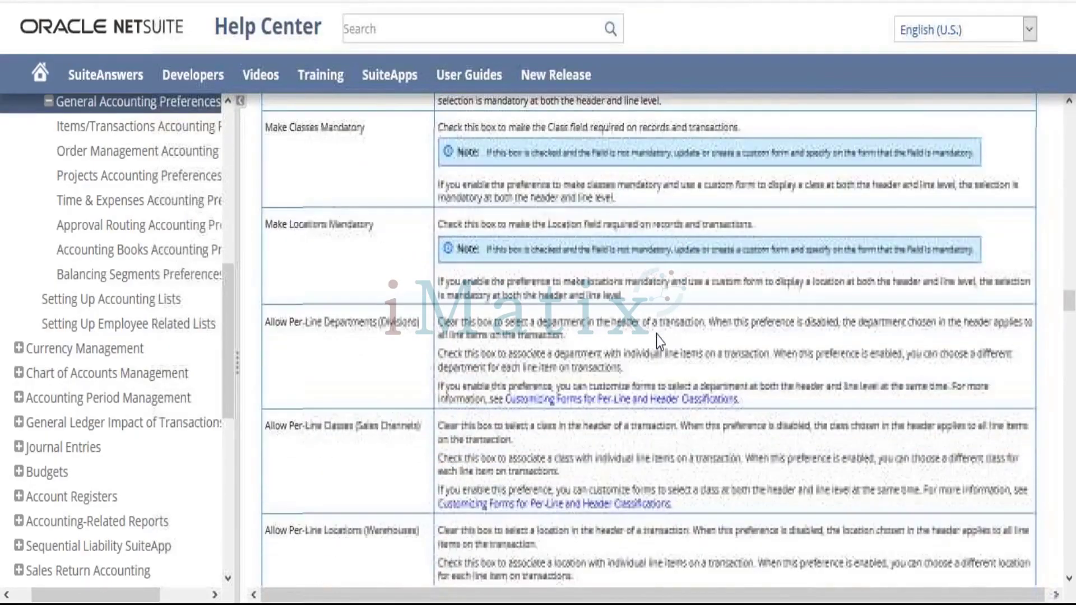
scroll(657, 335, down, 3)
scroll(657, 335, up, 10)
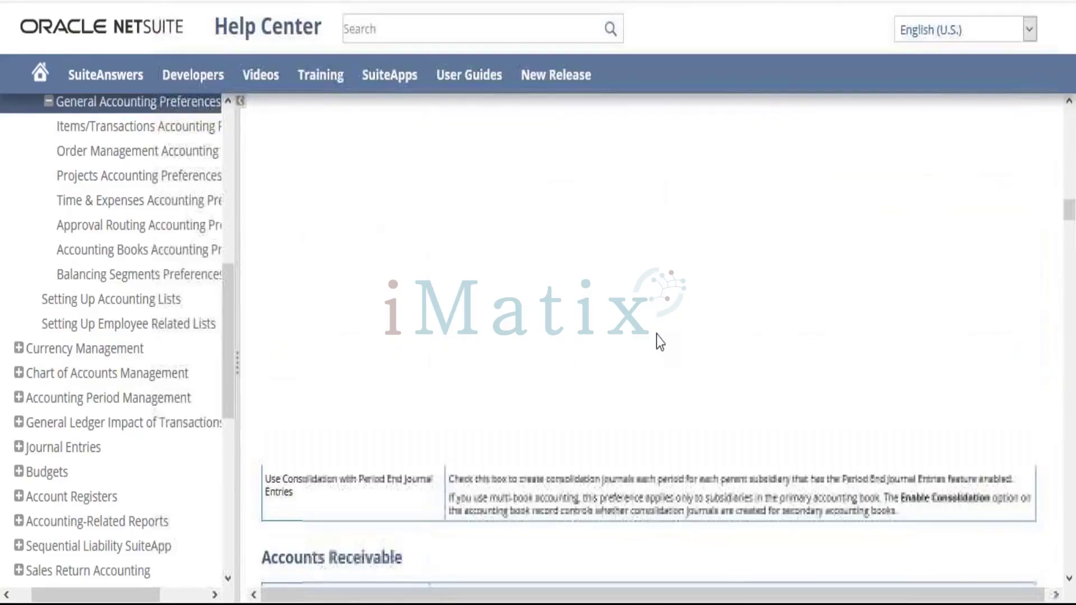
scroll(657, 335, up, 5)
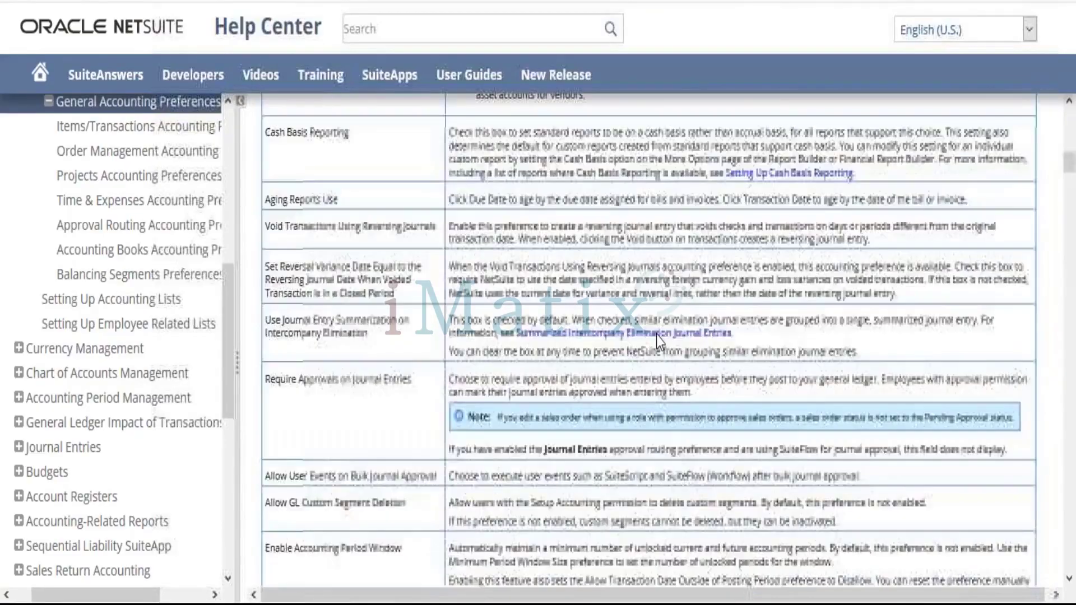
scroll(656, 335, up, 10)
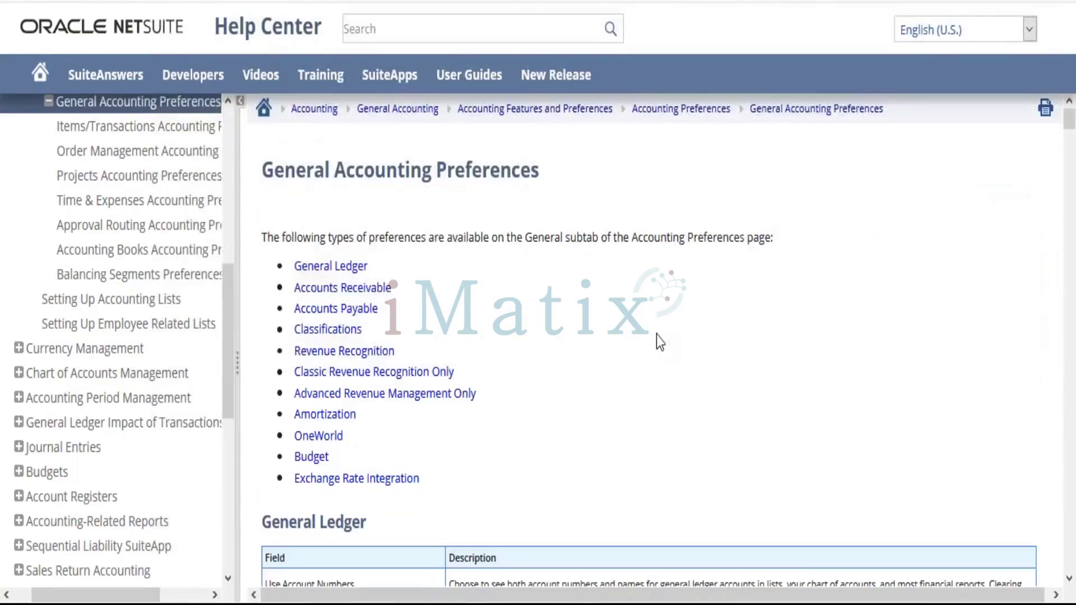